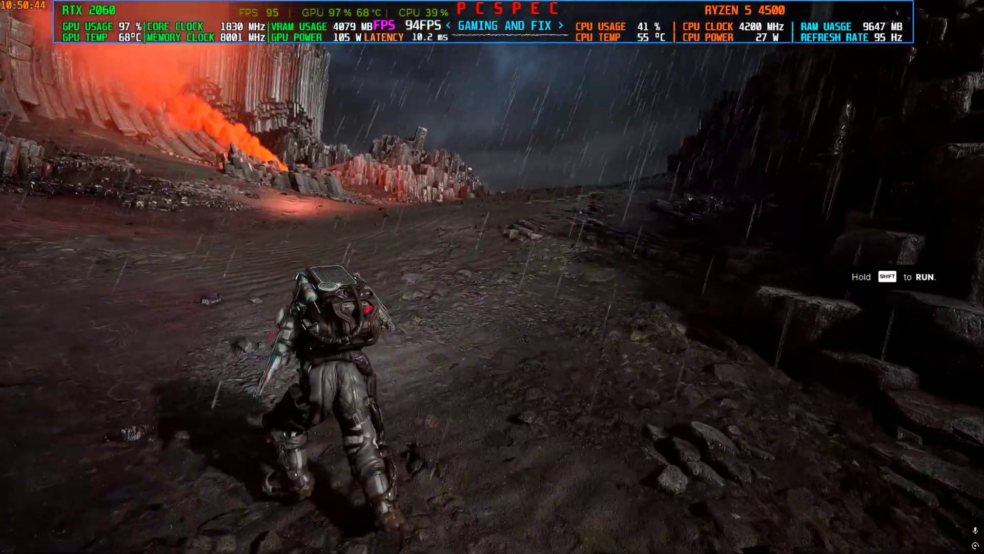
# Set NVIDIA DLSS Super Resolution to Quality in the graphics settings, save, and resume play
pyautogui.press('Escape')
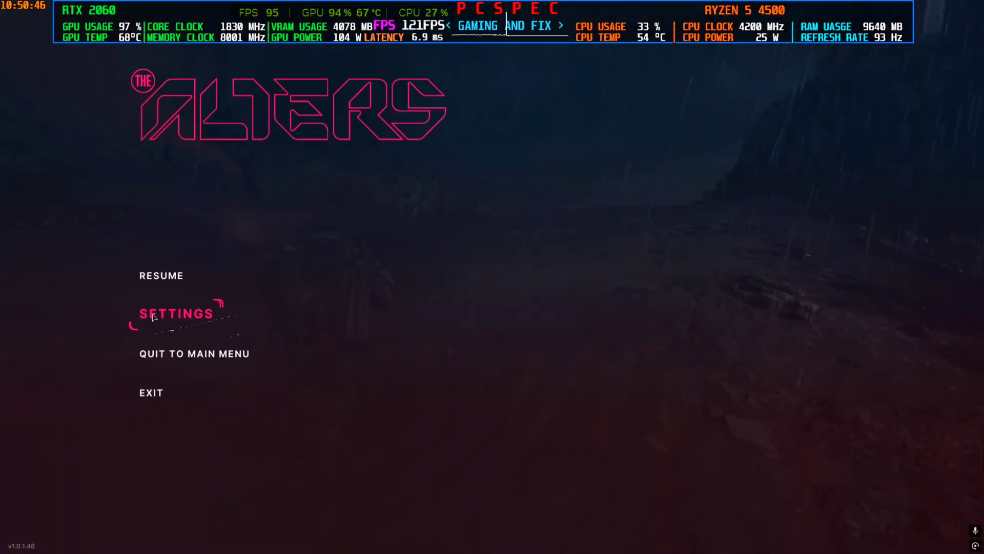
pyautogui.click(153, 317)
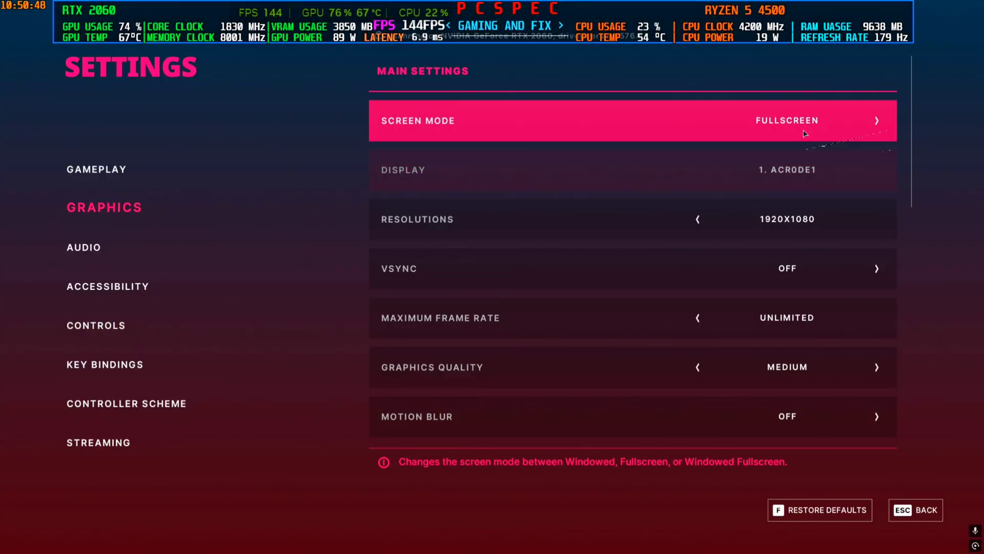
pyautogui.scroll(-1, 751, 338)
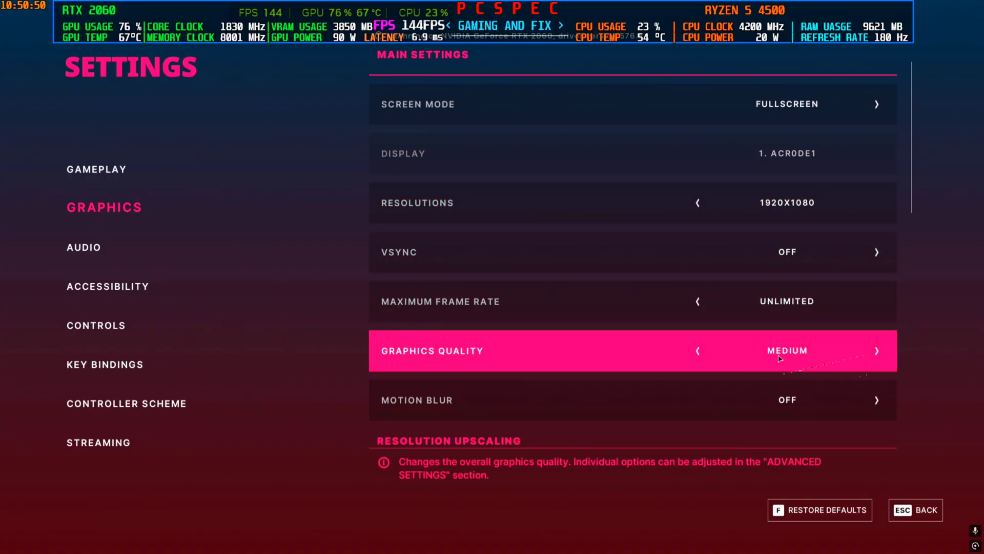
pyautogui.scroll(-4, 771, 358)
pyautogui.scroll(-2, 751, 349)
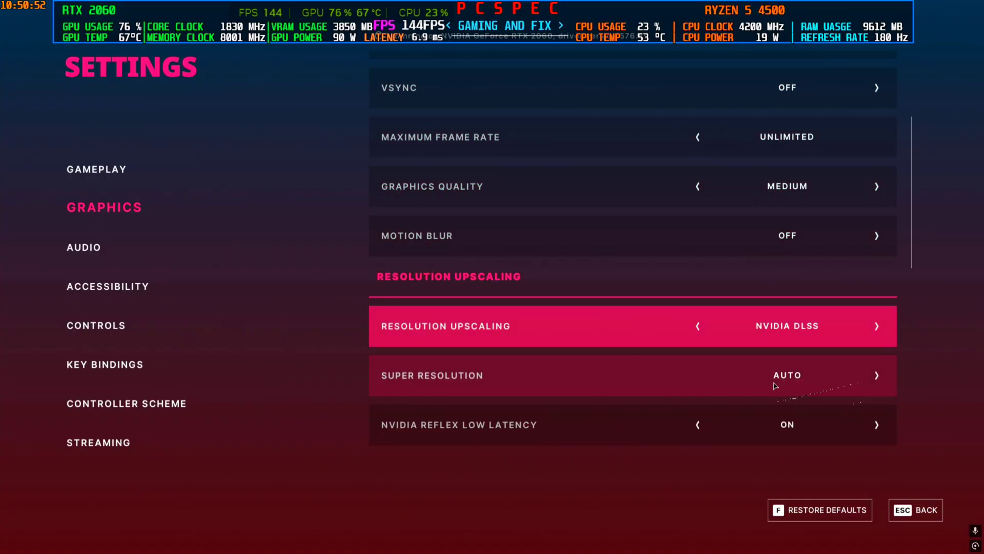
pyautogui.click(877, 375)
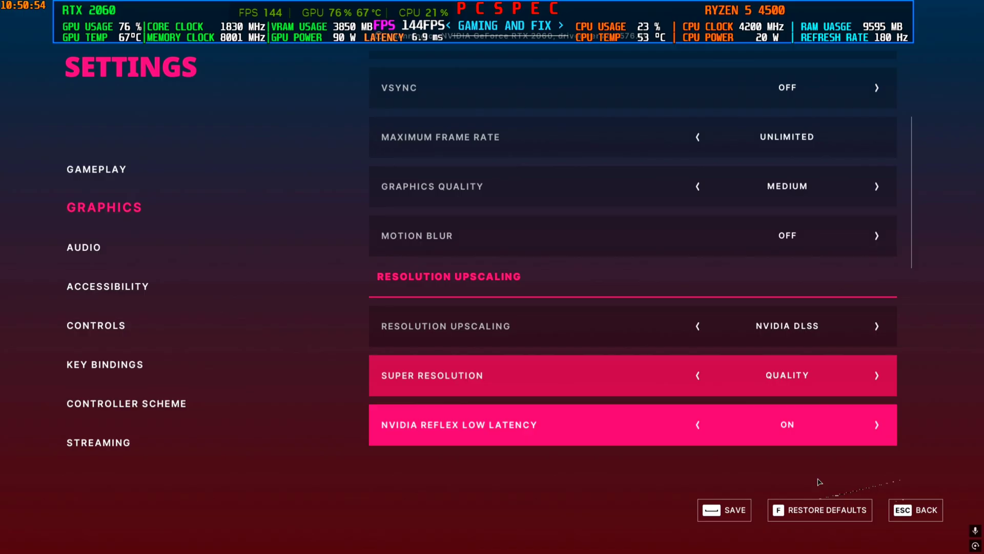
pyautogui.press('space')
pyautogui.press('Escape')
pyautogui.press('Escape')
pyautogui.press('w')
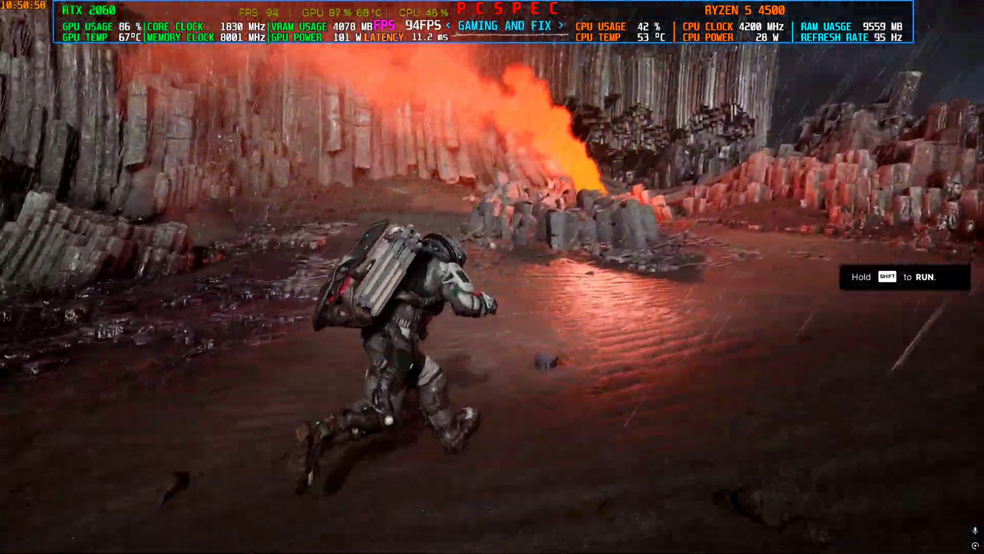
# Run the character through the valley toward the fire
pyautogui.press('s')
pyautogui.press('w')
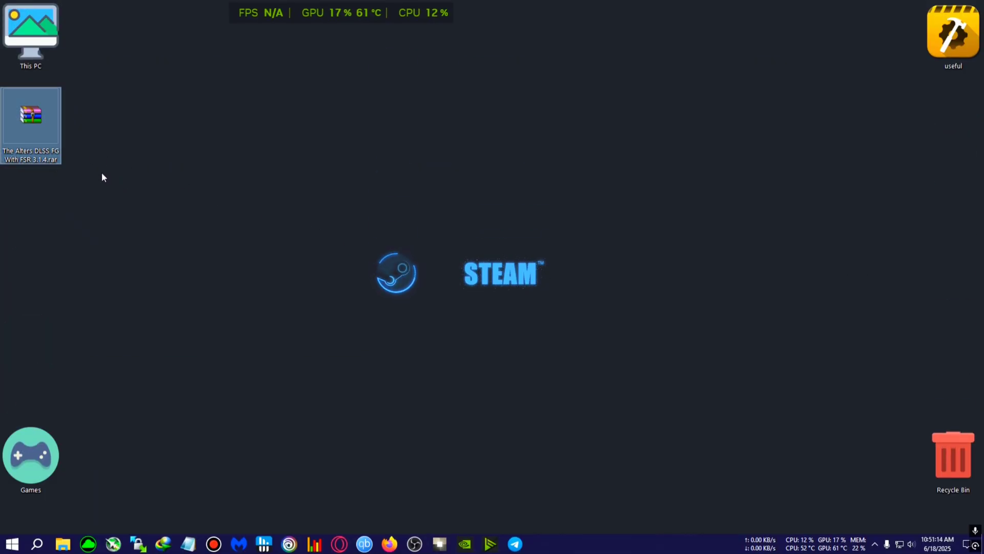
# Extract 'The Alters DLSS FG With FSR 3.1.4.rar' onto the desktop
pyautogui.rightClick(39, 143)
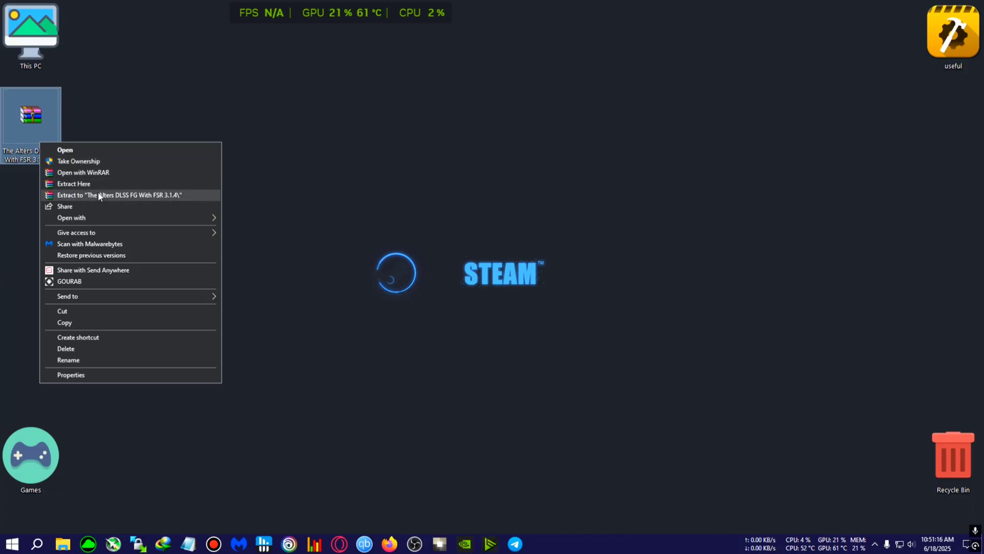
pyautogui.click(133, 204)
pyautogui.click(557, 153)
pyautogui.rightClick(17, 147)
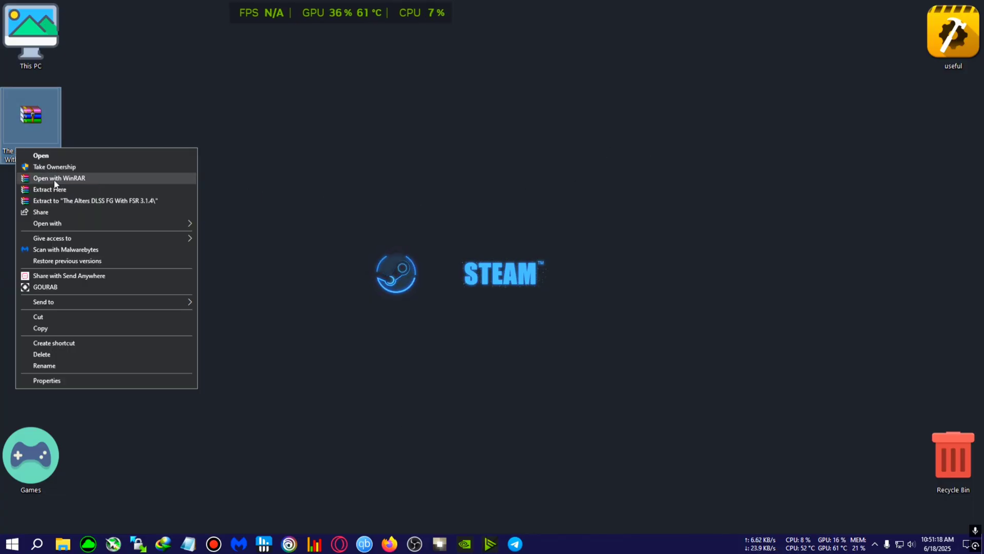
pyautogui.click(341, 257)
# Copy nvapi64.zip from the useful folder to the desktop, placing it beside This PC
pyautogui.doubleClick(946, 68)
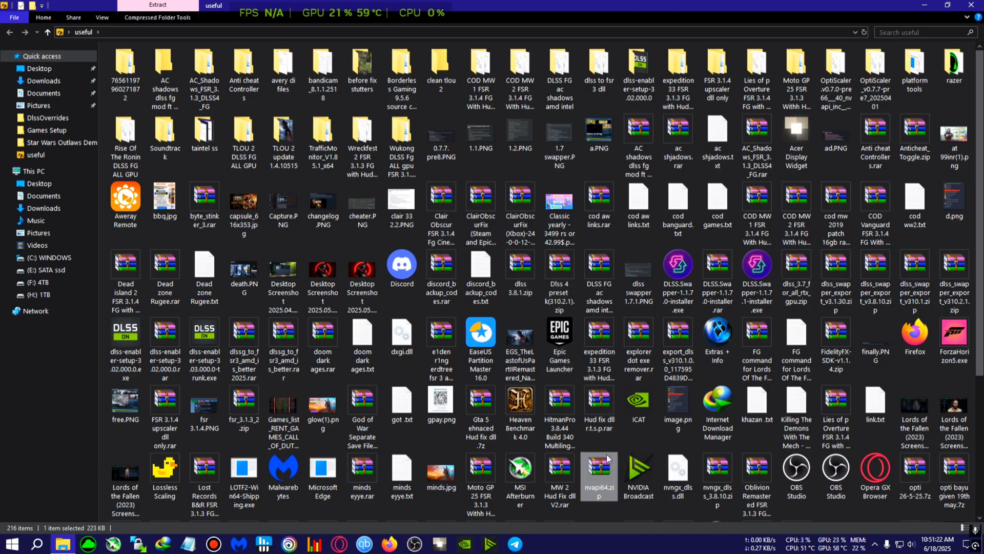
pyautogui.click(924, 5)
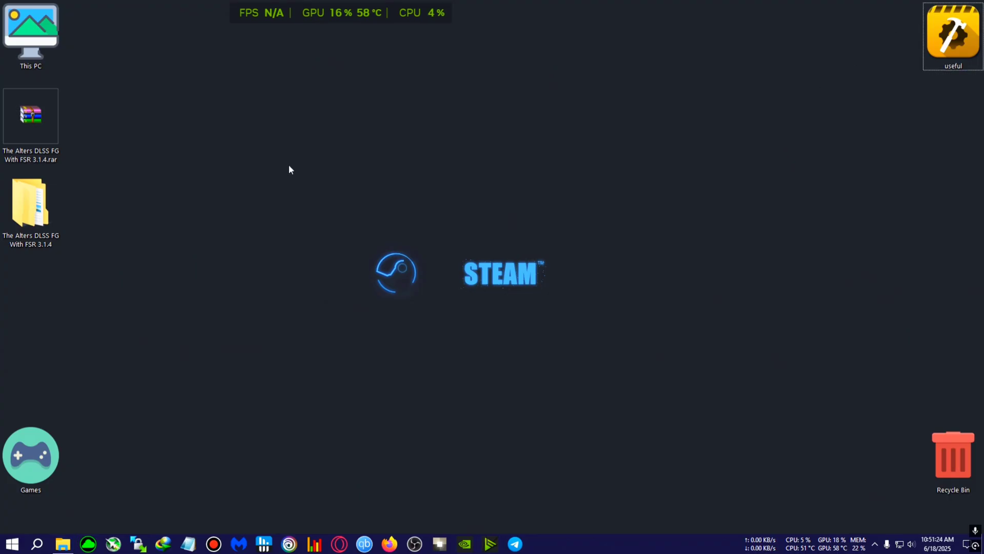
pyautogui.moveTo(287, 163); pyautogui.dragTo(400, 351)
pyautogui.hotkey('ctrl', 'v')
pyautogui.moveTo(266, 136); pyautogui.dragTo(85, 51)
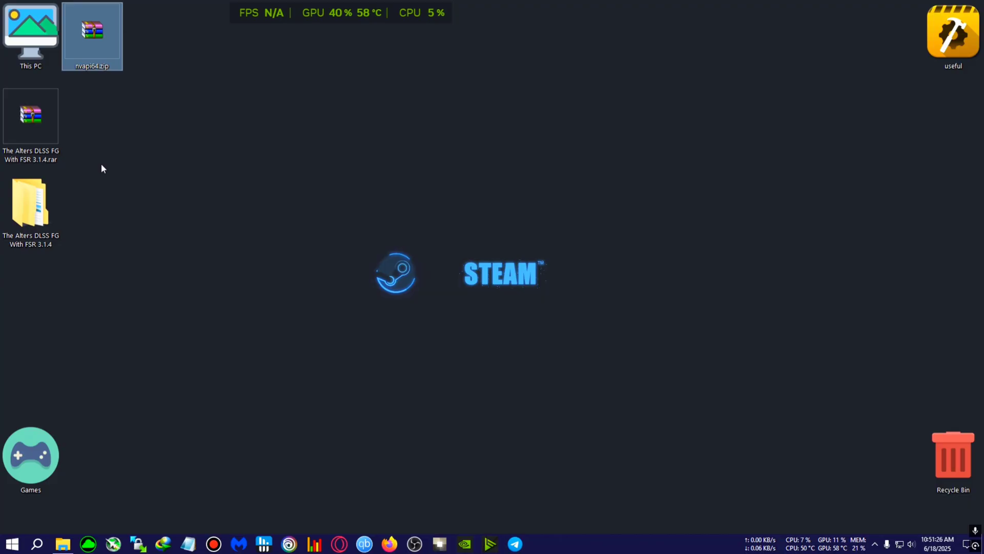
# Copy all seven mod files from the extracted mod folder
pyautogui.doubleClick(23, 201)
pyautogui.doubleClick(180, 66)
pyautogui.moveTo(251, 167); pyautogui.dragTo(176, 96)
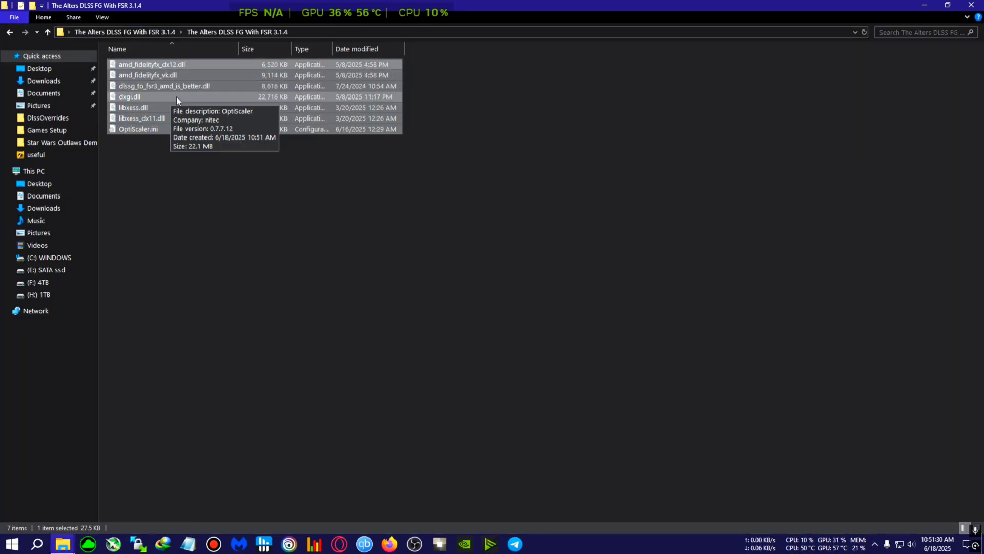
pyautogui.rightClick(177, 96)
pyautogui.click(297, 233)
# Browse to F:\CHANNEL GAMES\The-Alters\The Alters\TheAlters\Binaries\Win64
pyautogui.click(928, 4)
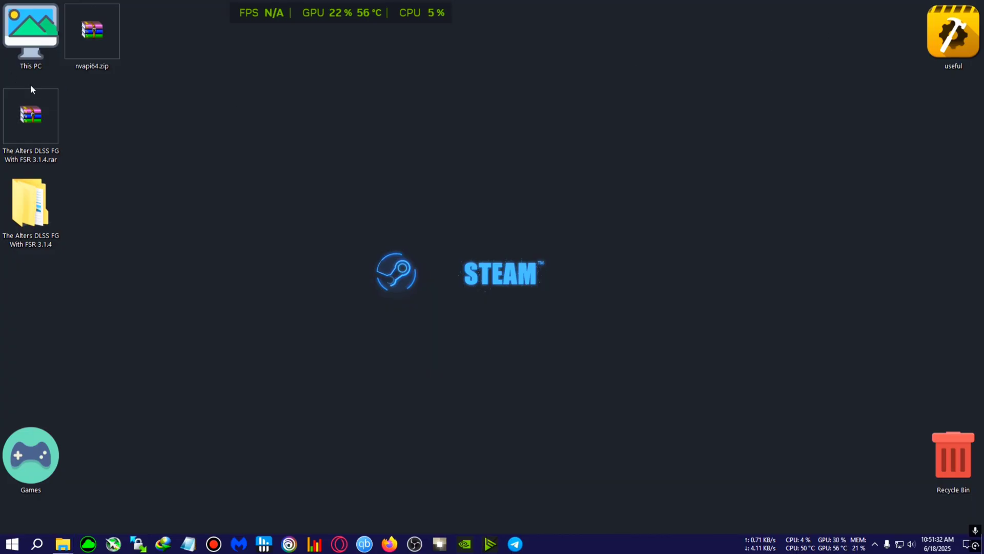
pyautogui.doubleClick(29, 43)
pyautogui.click(429, 96)
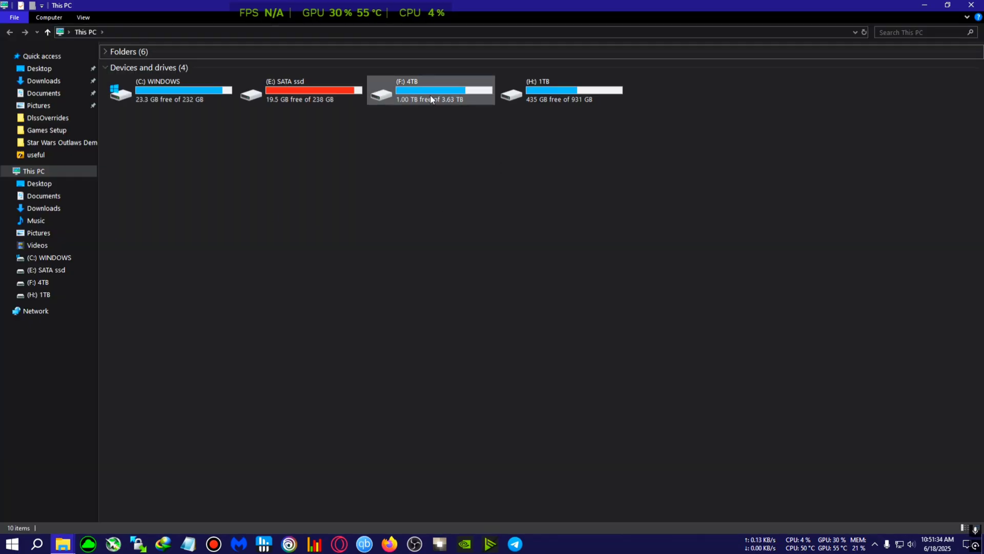
pyautogui.doubleClick(439, 97)
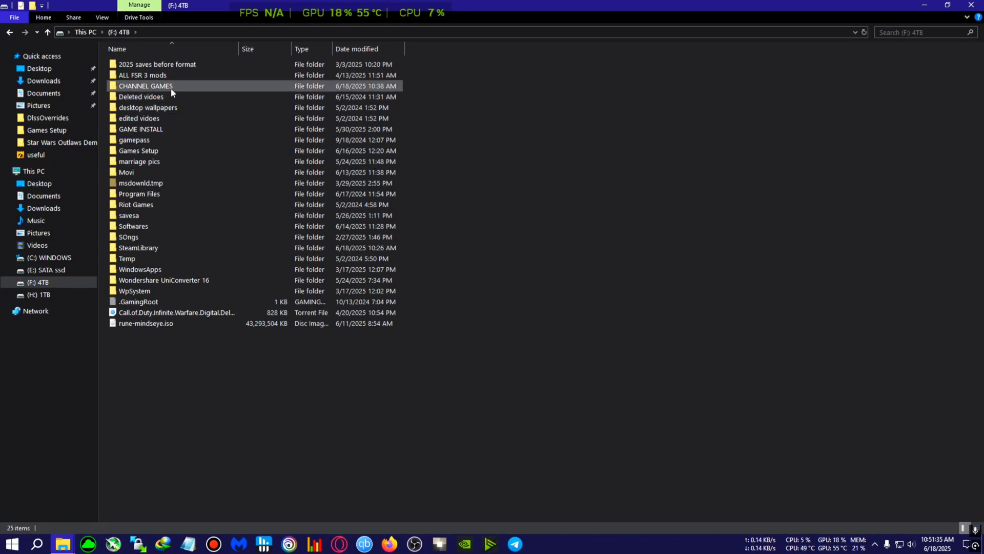
pyautogui.doubleClick(141, 88)
pyautogui.doubleClick(142, 99)
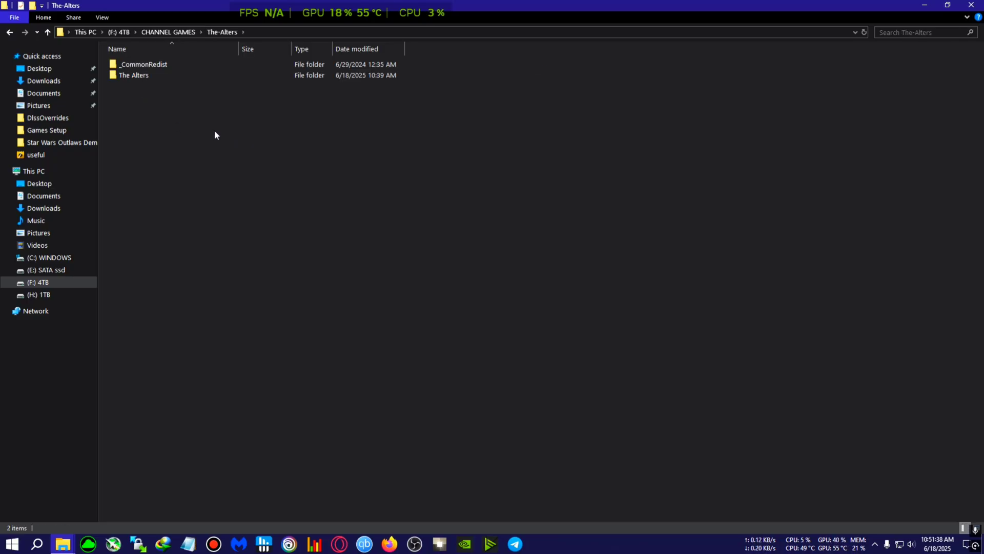
pyautogui.doubleClick(128, 77)
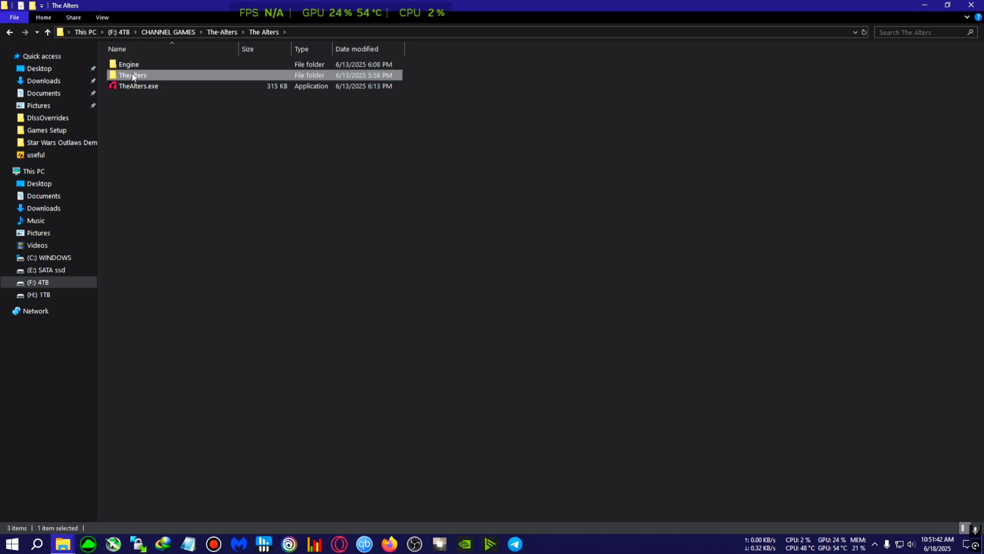
pyautogui.doubleClick(132, 76)
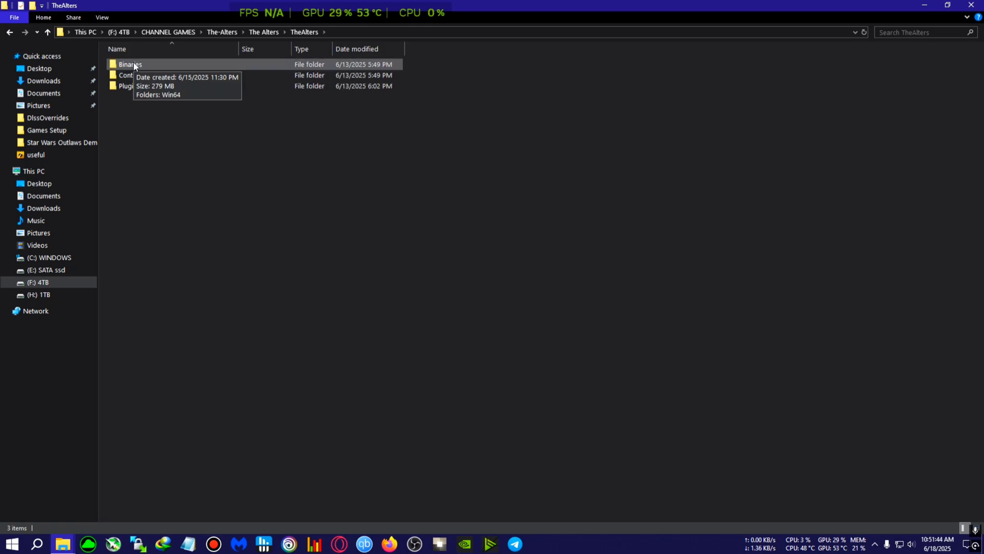
pyautogui.doubleClick(132, 65)
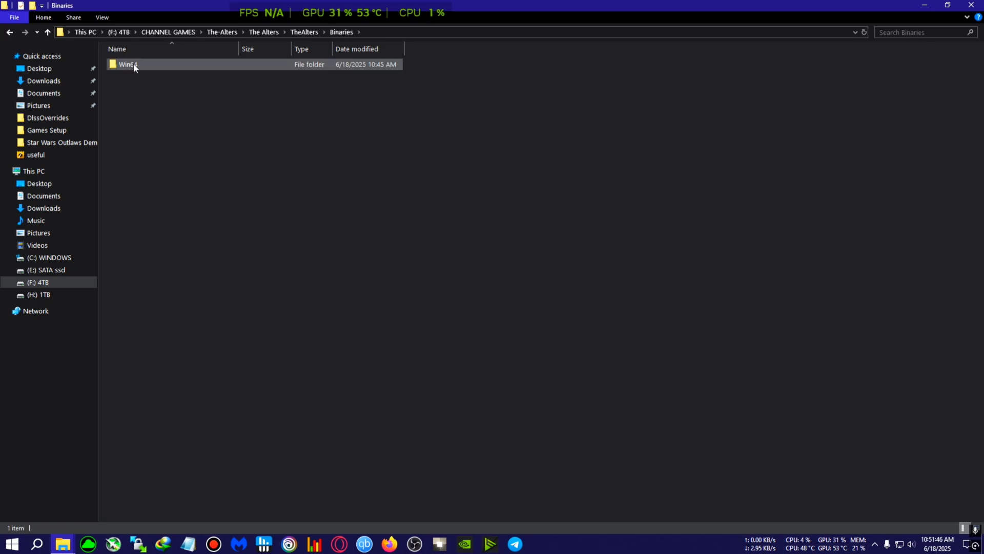
pyautogui.doubleClick(133, 64)
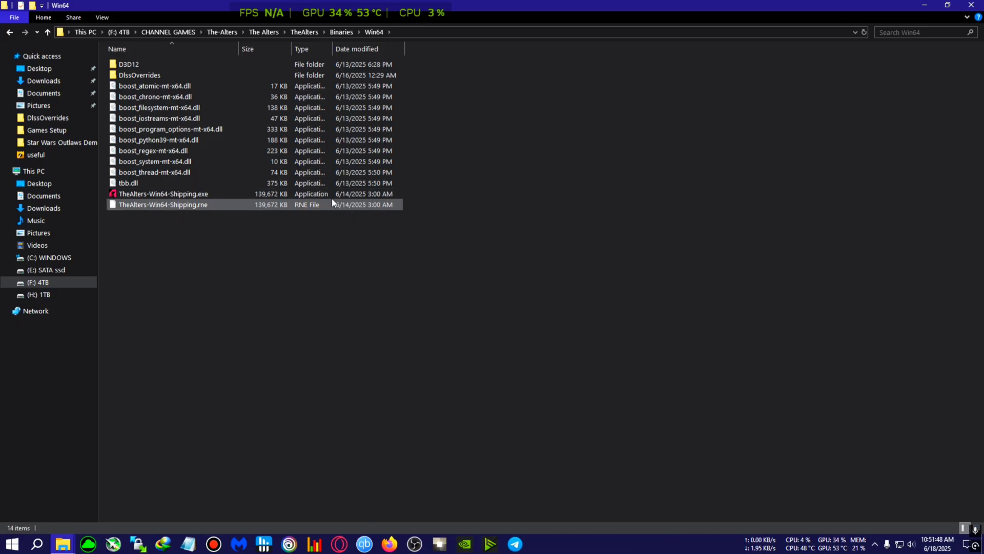
# Paste the mod files, including dxgi.dll and OptiScaler.ini, into Win64
pyautogui.rightClick(485, 137)
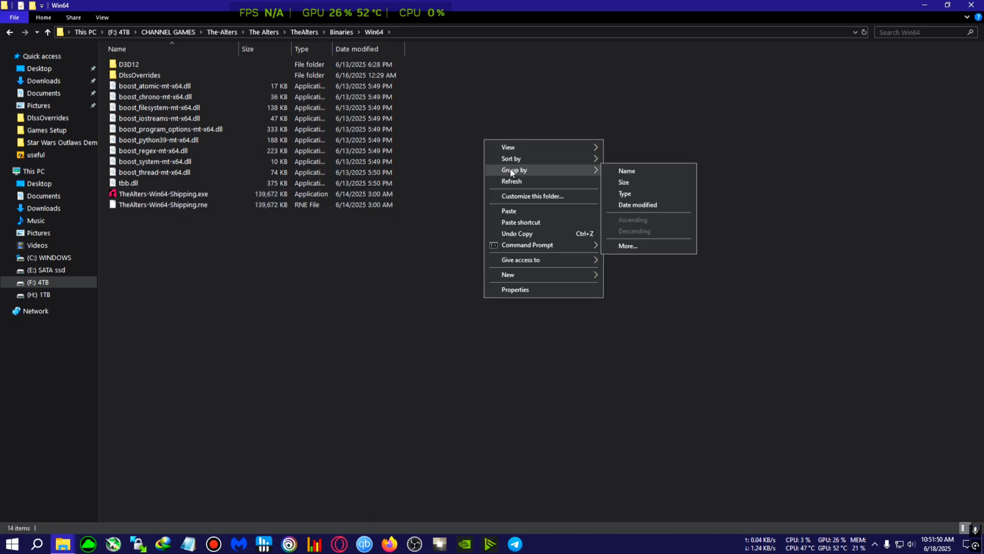
pyautogui.click(513, 210)
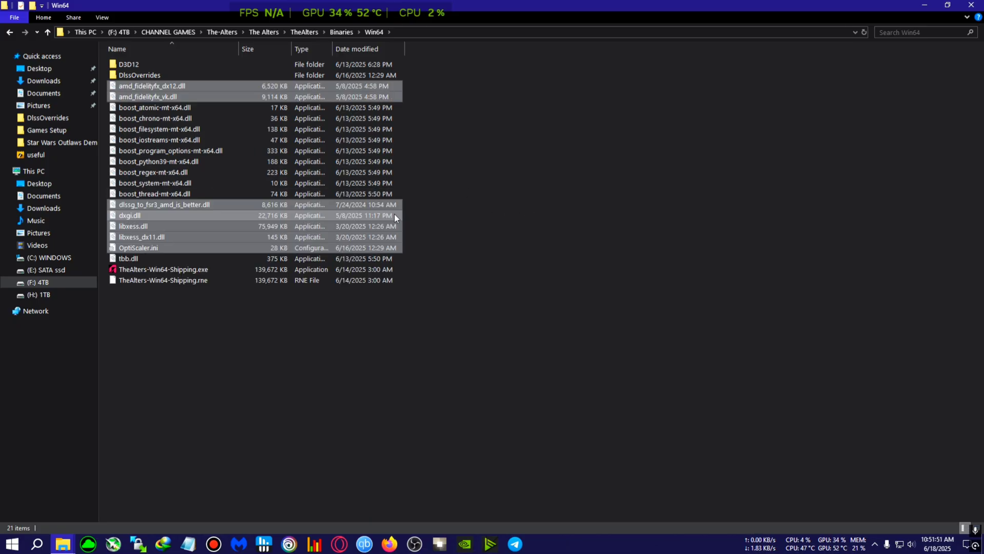
pyautogui.click(531, 214)
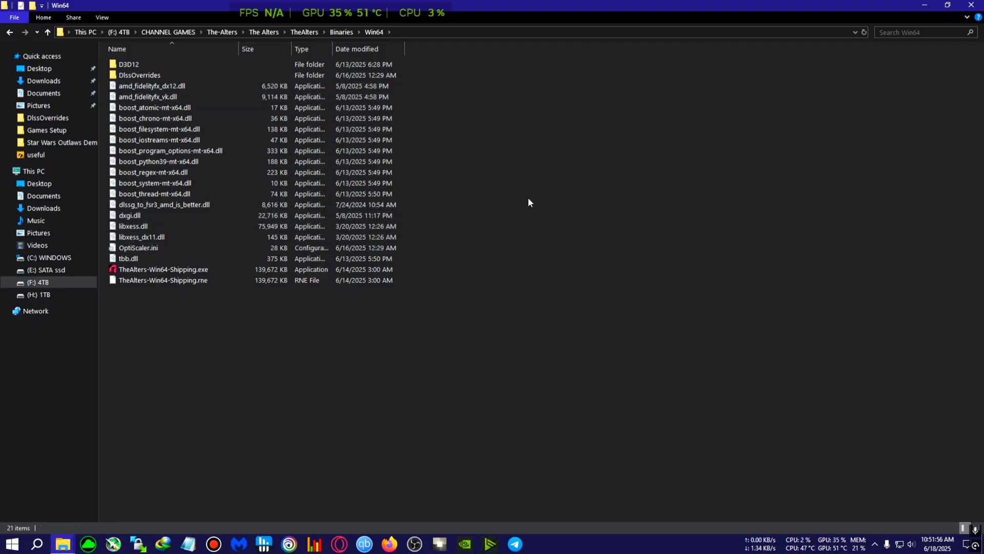
# Check nvapi64.dll inside nvapi64.zip in WinRAR, then close the archive
pyautogui.click(925, 5)
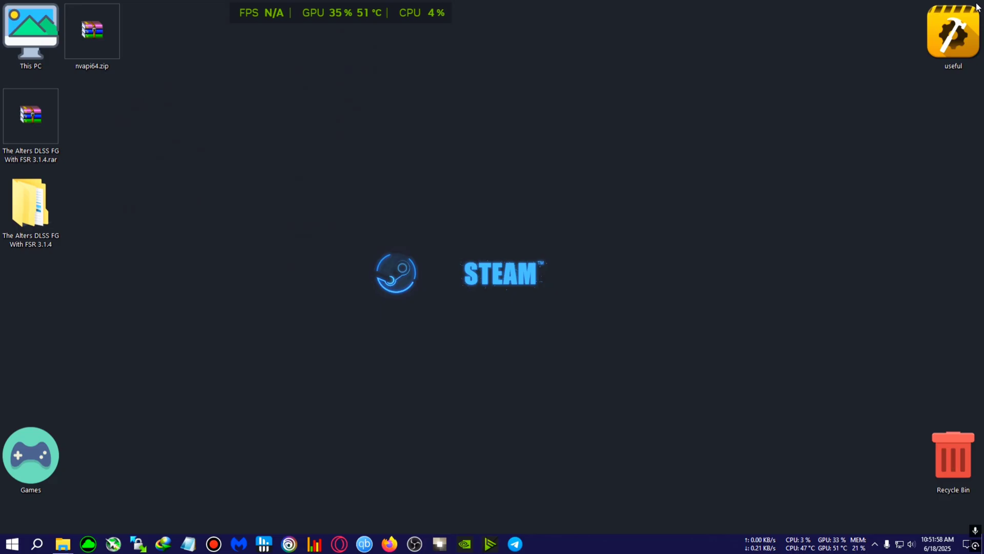
pyautogui.click(564, 191)
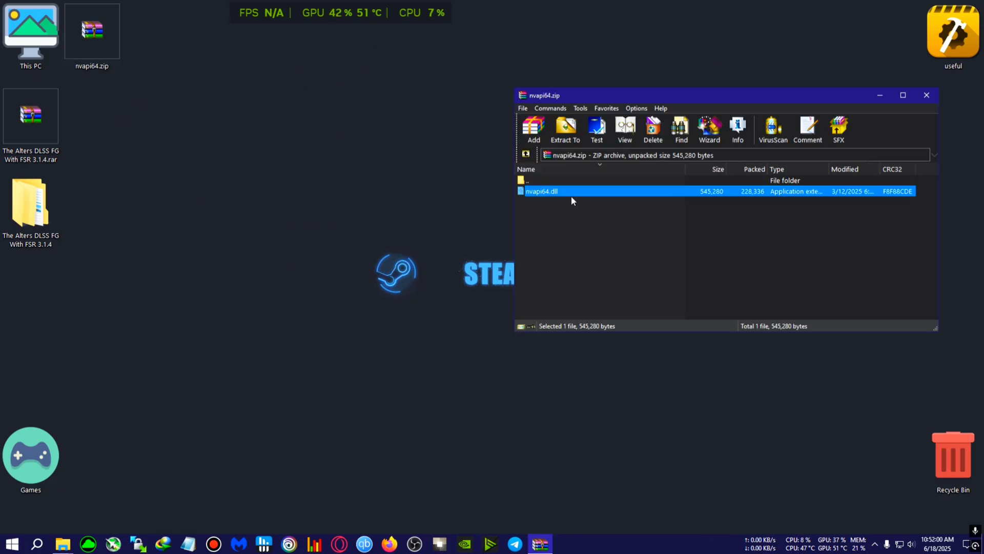
pyautogui.click(926, 97)
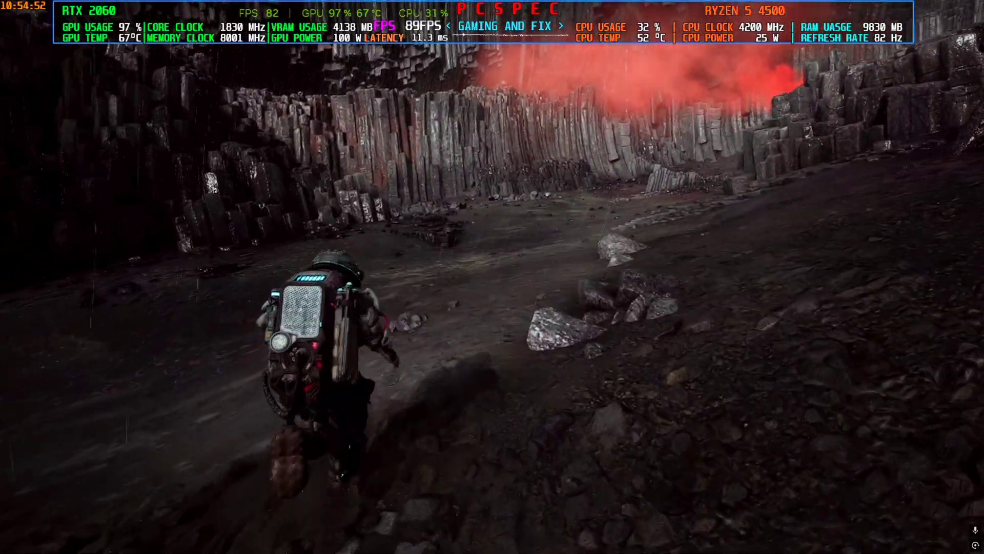
# Switch Resolution Upscaling from TSR to NVIDIA DLSS with Reflex and Frame Generation on, and save
pyautogui.press('Escape')
pyautogui.click(161, 316)
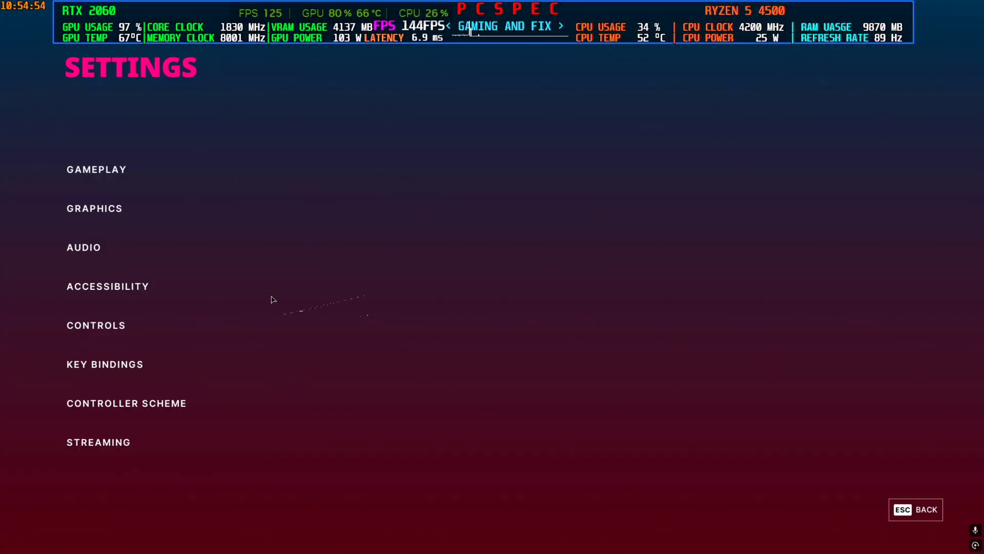
pyautogui.click(66, 205)
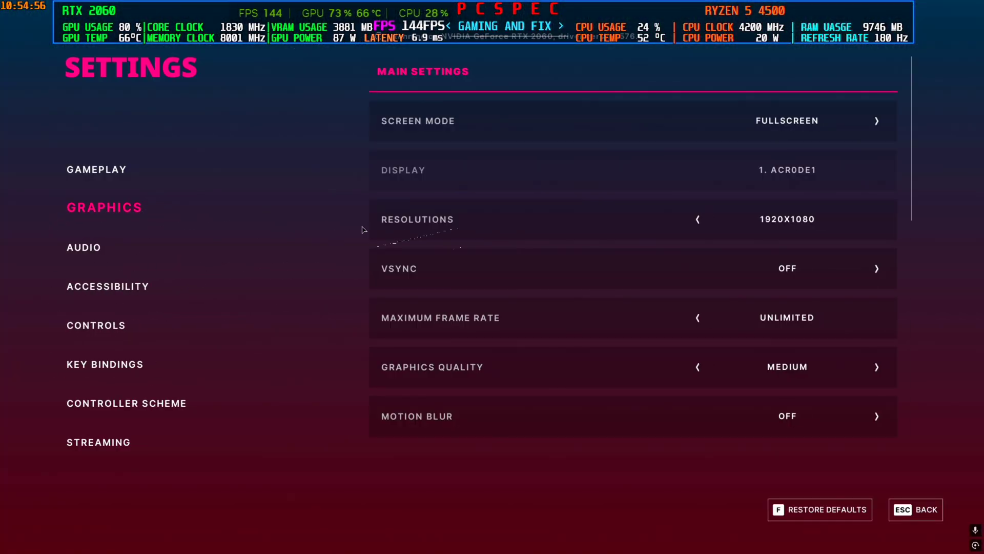
pyautogui.scroll(-3, 800, 307)
pyautogui.scroll(-1, 803, 309)
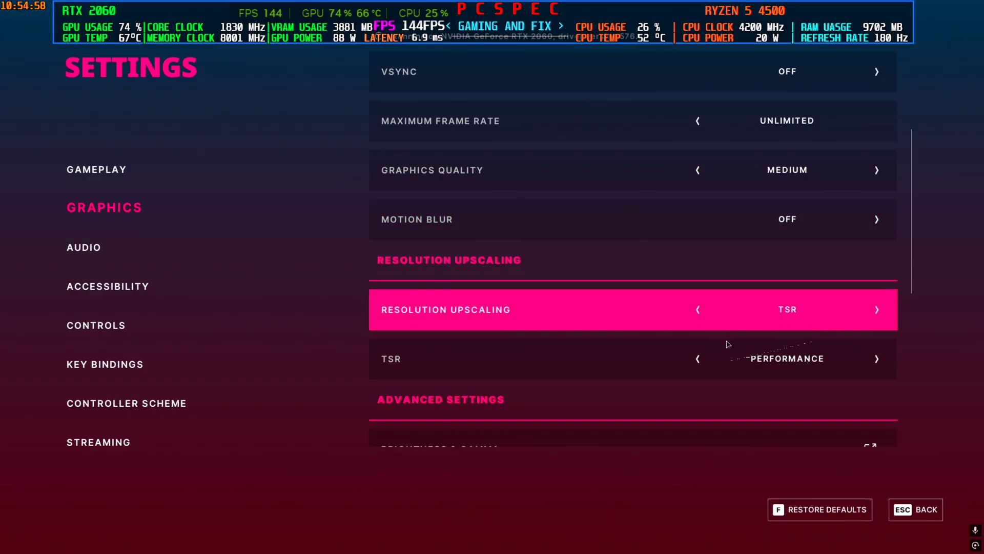
pyautogui.click(877, 311)
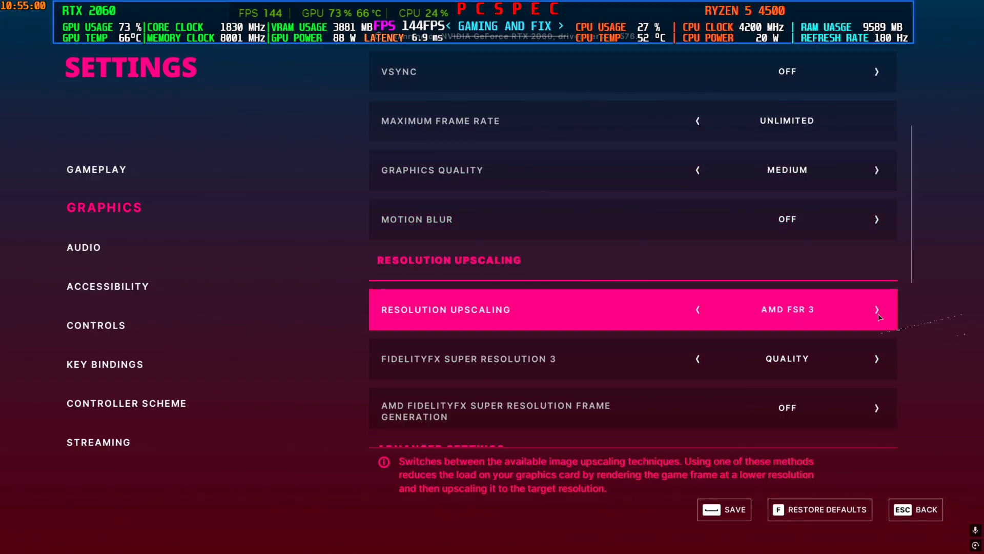
pyautogui.click(879, 313)
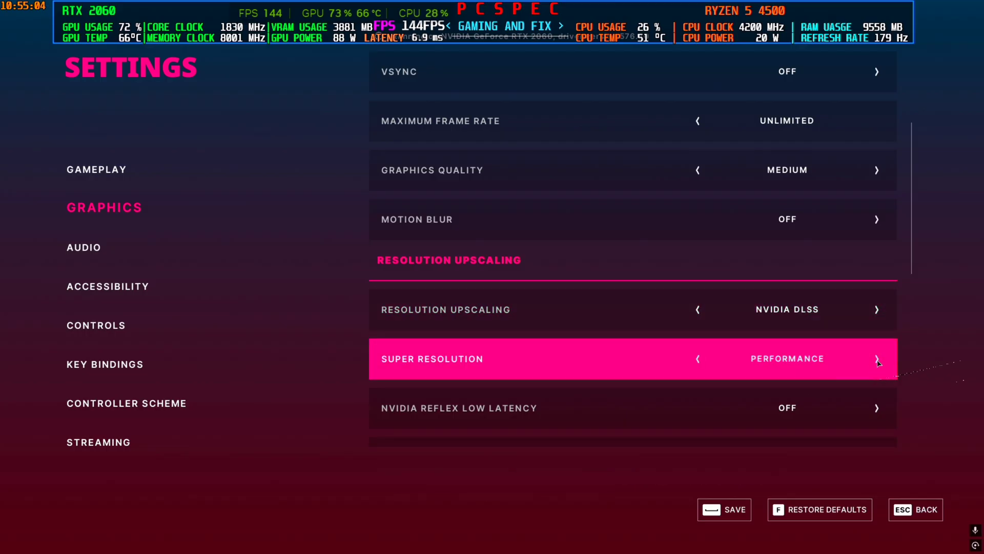
pyautogui.scroll(-2, 851, 368)
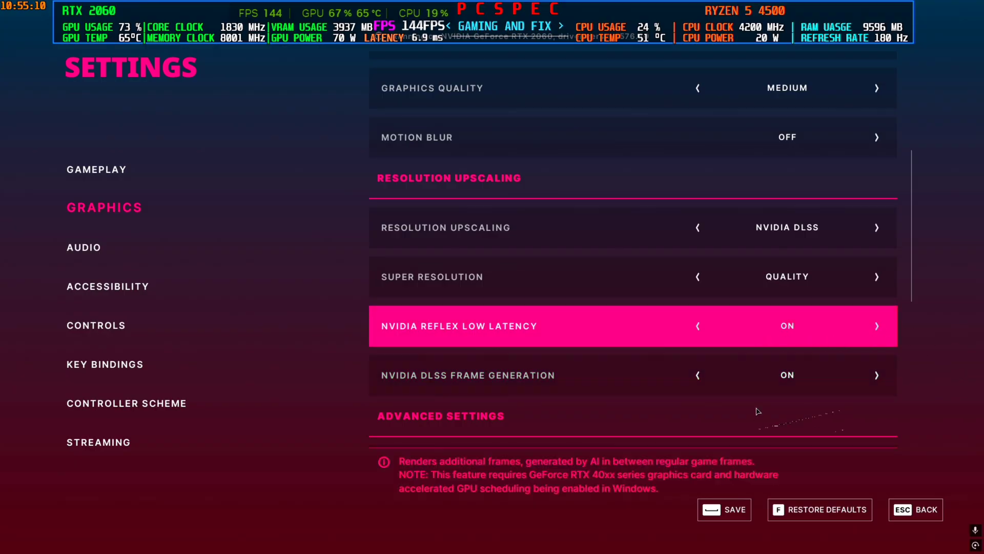
pyautogui.click(722, 515)
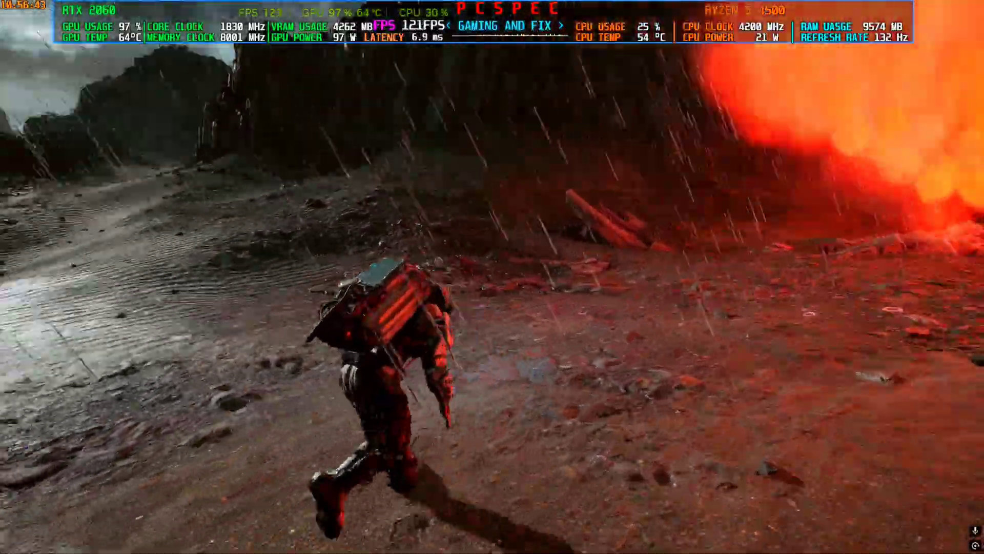
pyautogui.press('w')
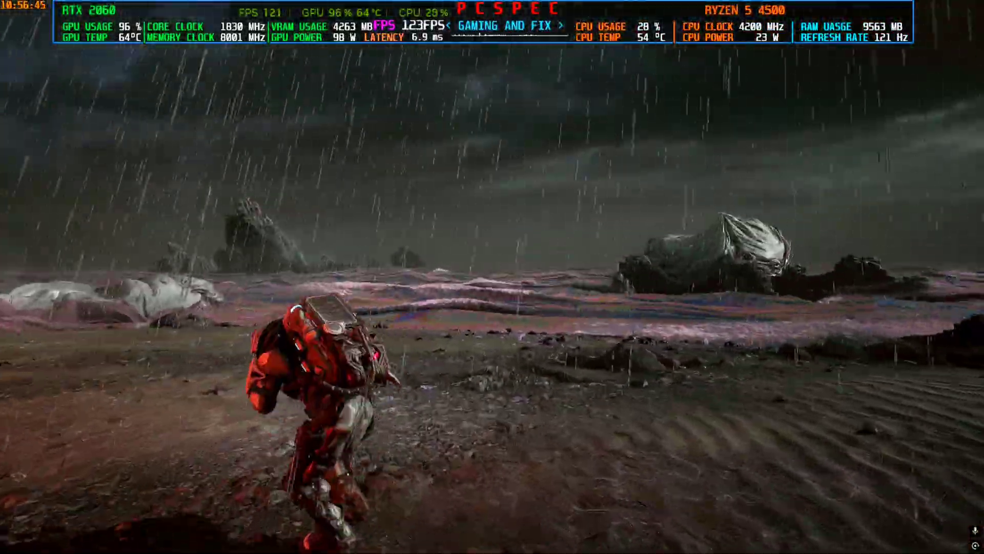
pyautogui.press('w')
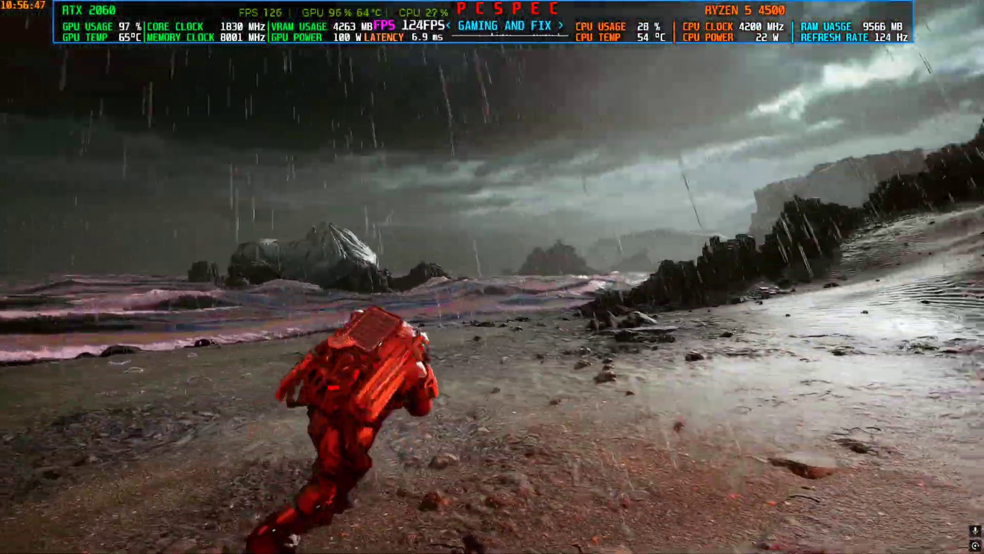
pyautogui.press('Escape')
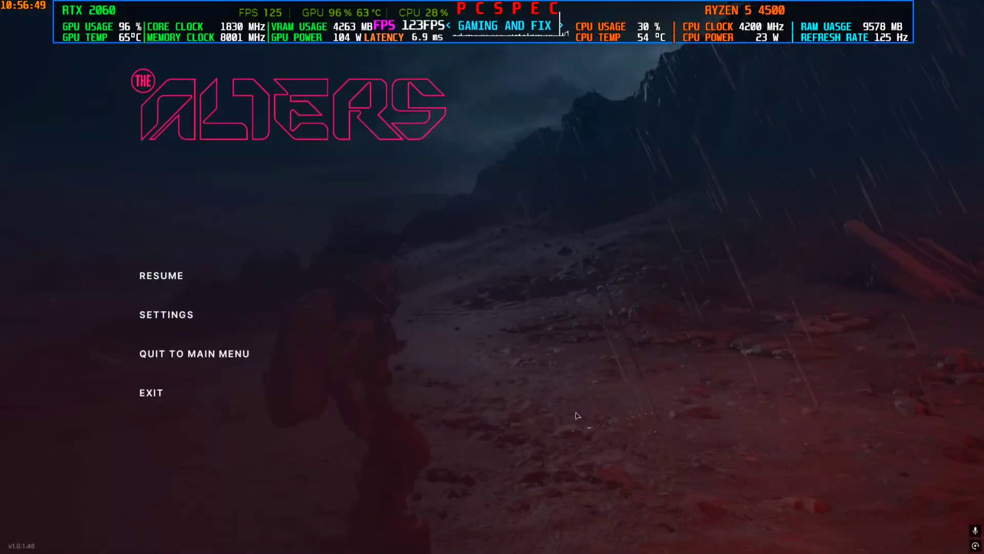
pyautogui.click(186, 312)
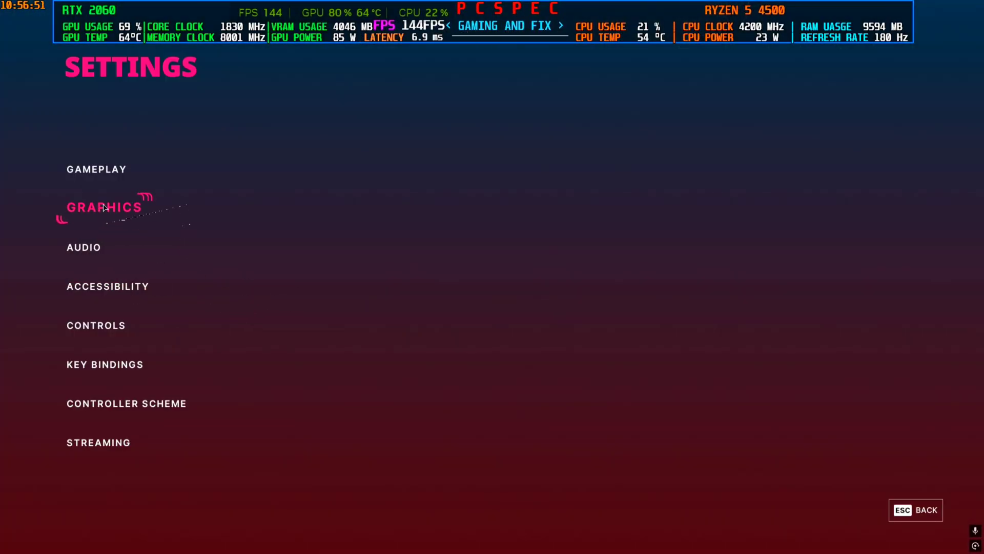
pyautogui.scroll(-1, 764, 351)
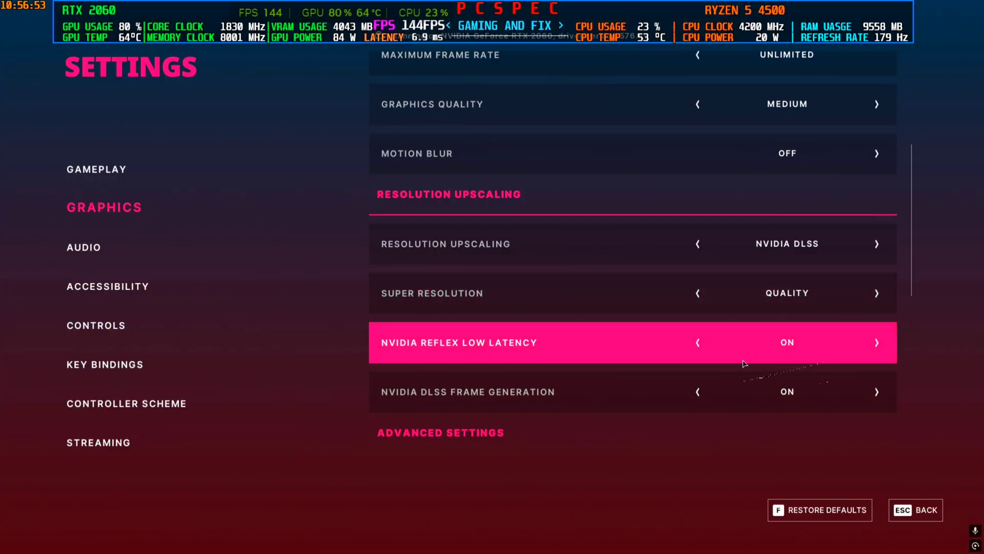
pyautogui.scroll(-1, 718, 361)
pyautogui.press('Escape')
pyautogui.press('Escape')
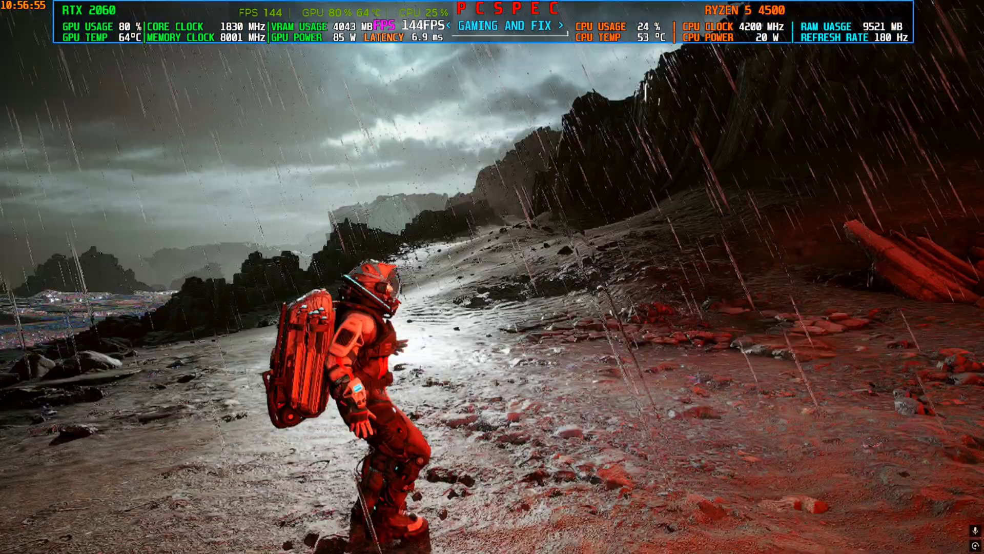
pyautogui.press('w')
pyautogui.press('d')
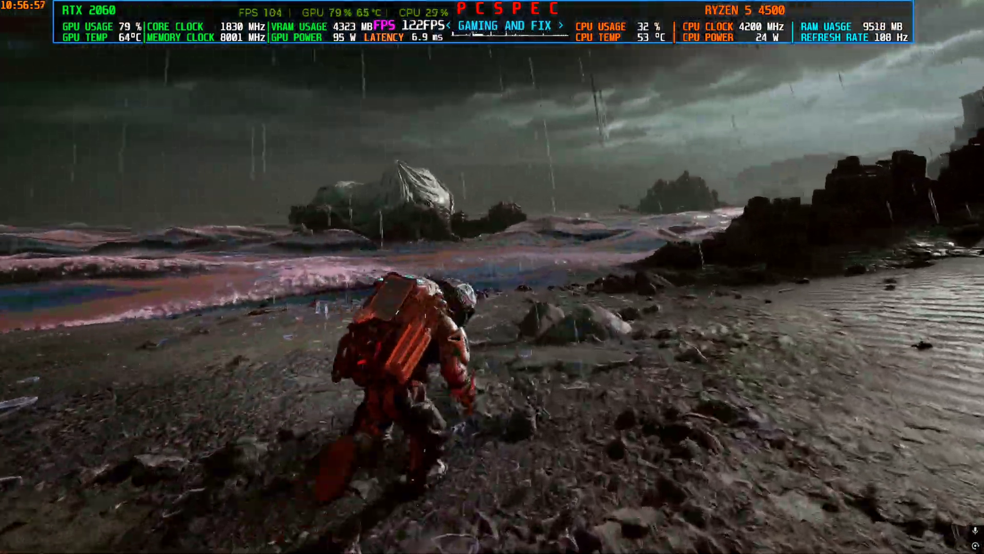
pyautogui.press('w')
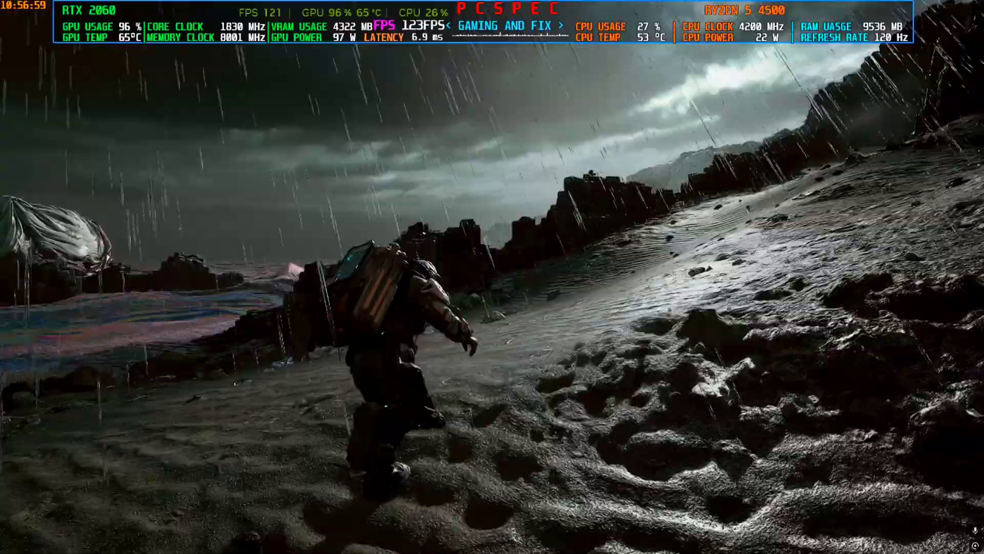
pyautogui.press('w')
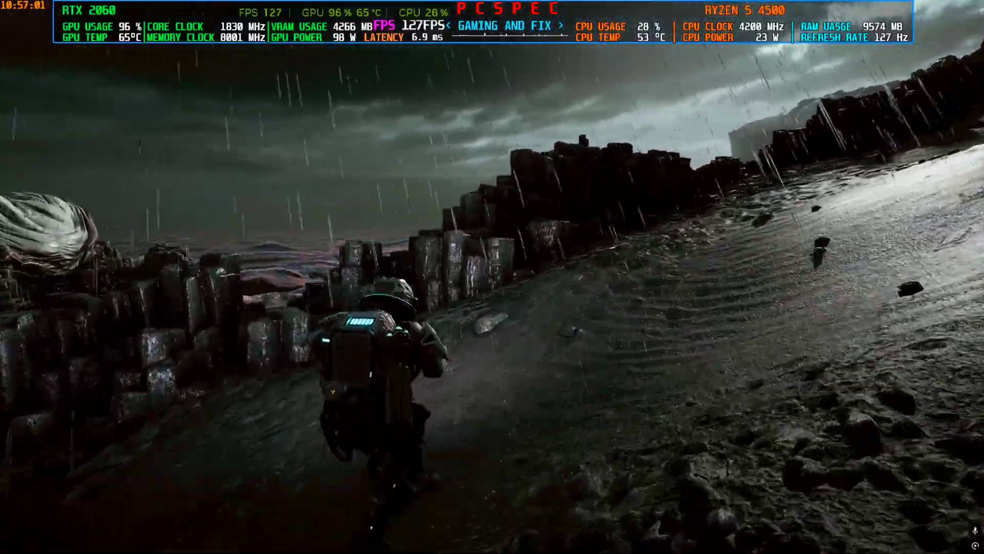
# Bring up the OptiScaler overlay and apply FSR 3.X as the upscaler
pyautogui.press('Insert')
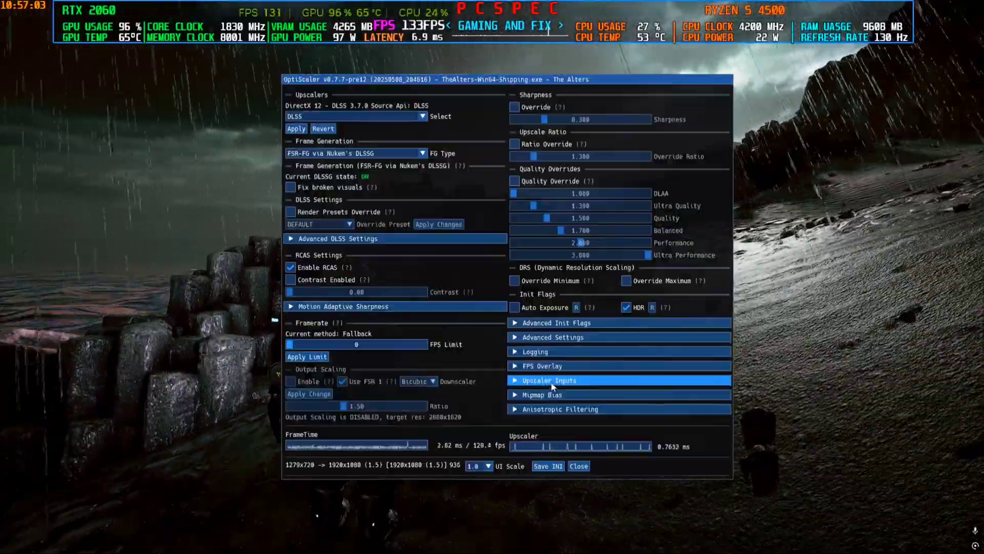
pyautogui.moveTo(392, 90); pyautogui.dragTo(570, 114)
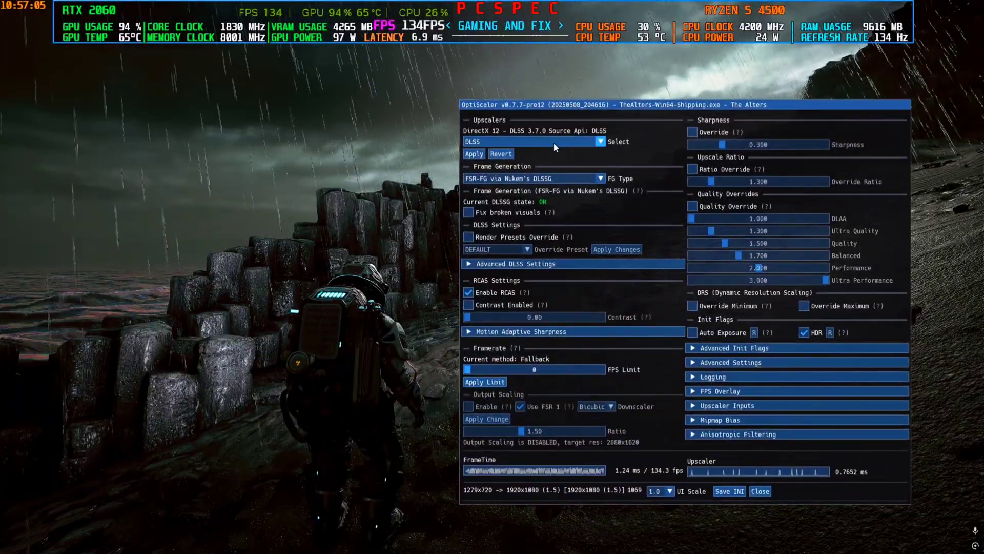
pyautogui.click(534, 140)
pyautogui.click(499, 183)
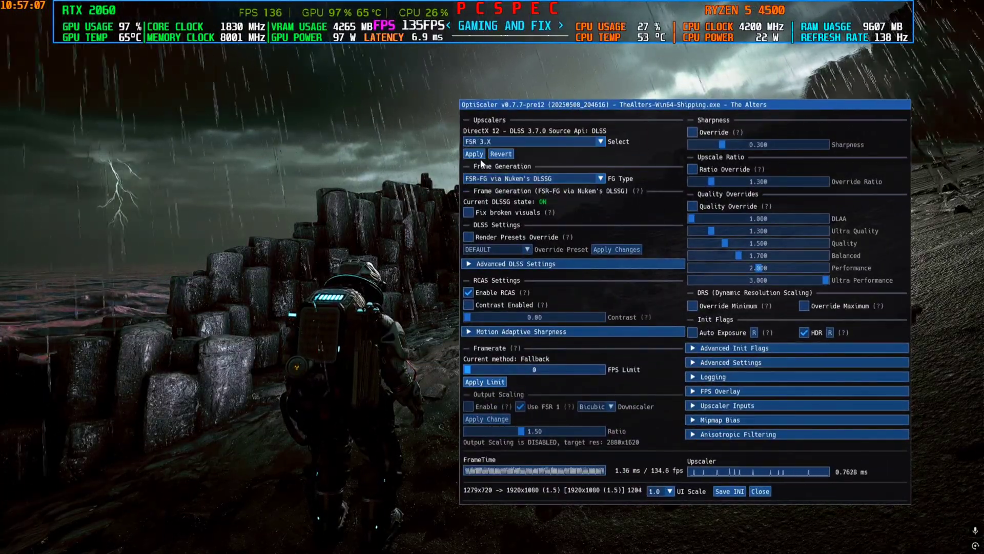
pyautogui.click(478, 156)
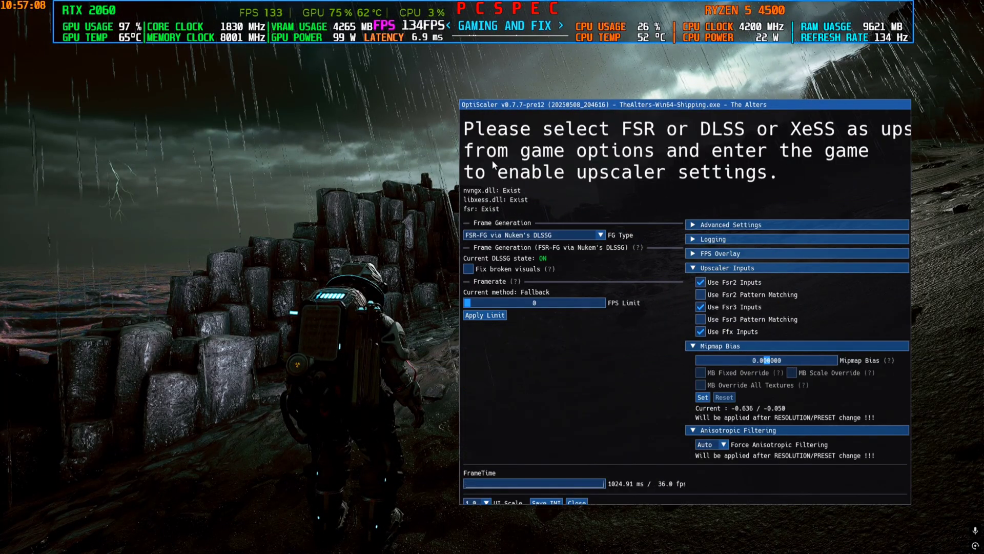
# Try DLSS and FSR 3.X again in the Upscalers list, then hide the overlay
pyautogui.click(505, 143)
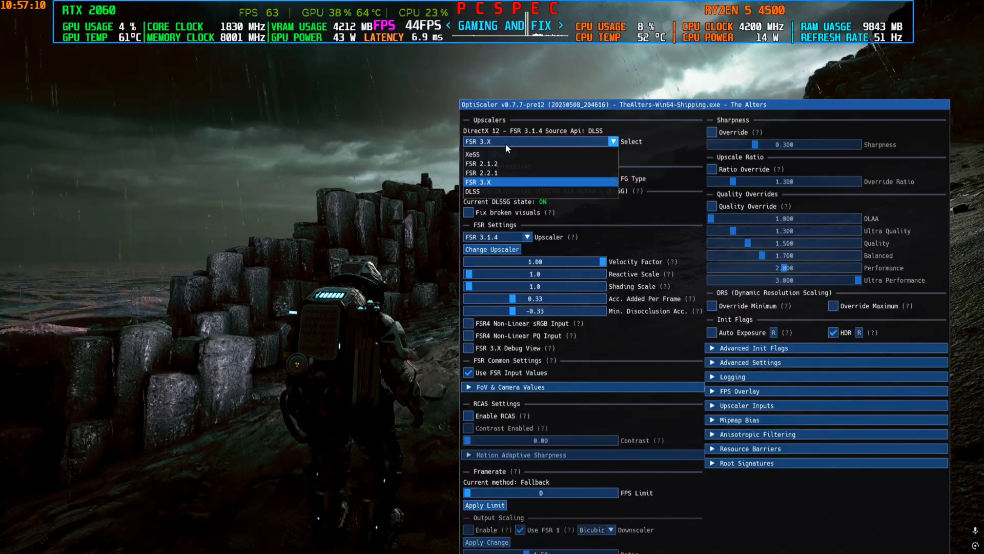
pyautogui.click(508, 194)
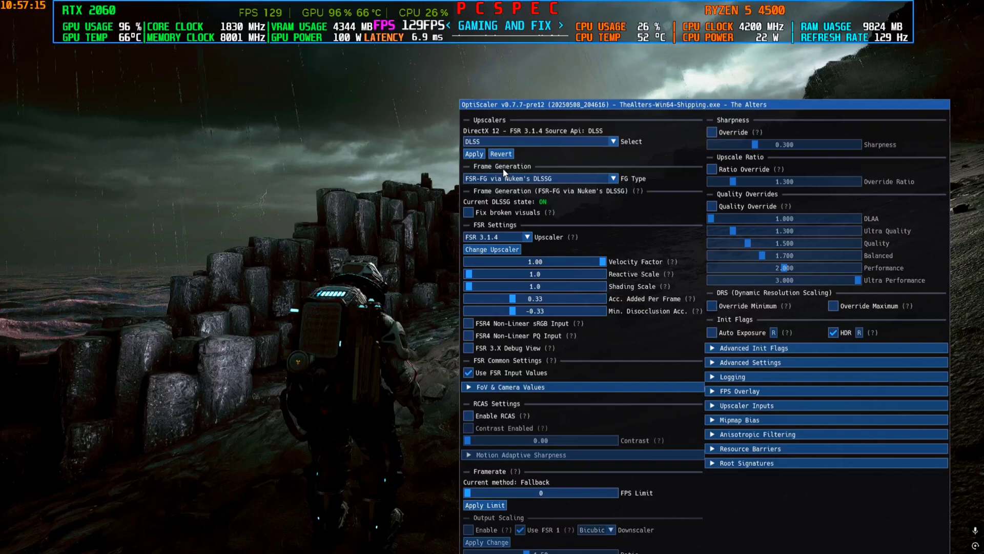
pyautogui.click(539, 140)
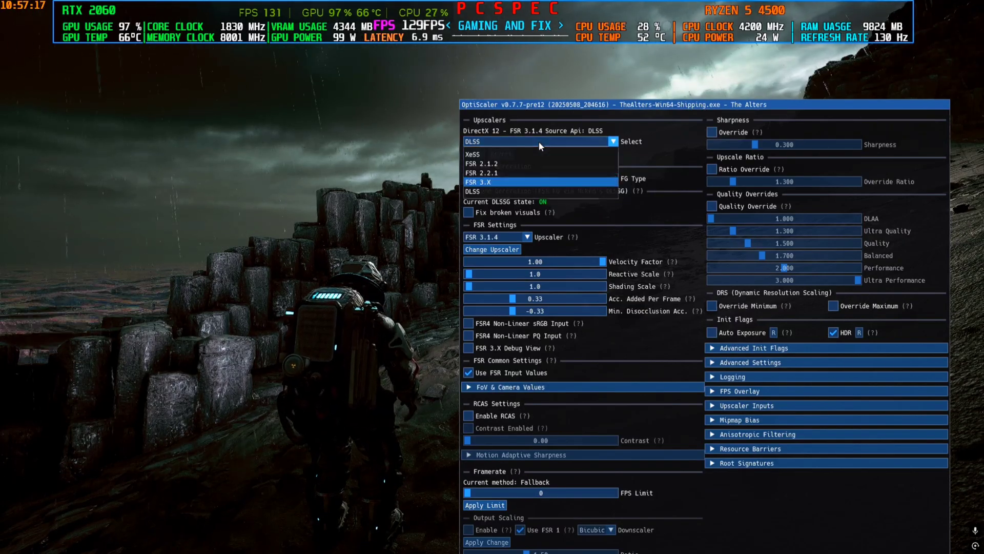
pyautogui.click(489, 185)
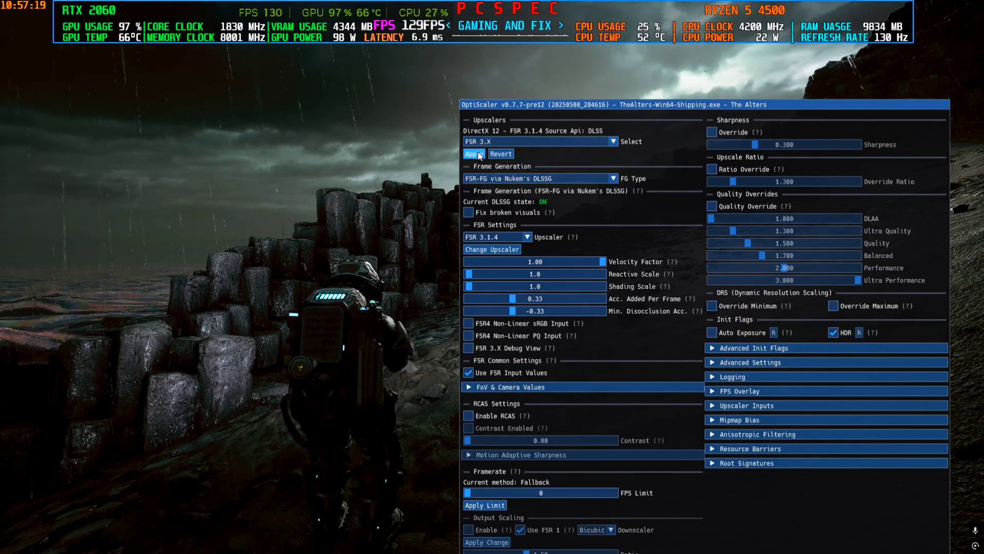
pyautogui.click(509, 143)
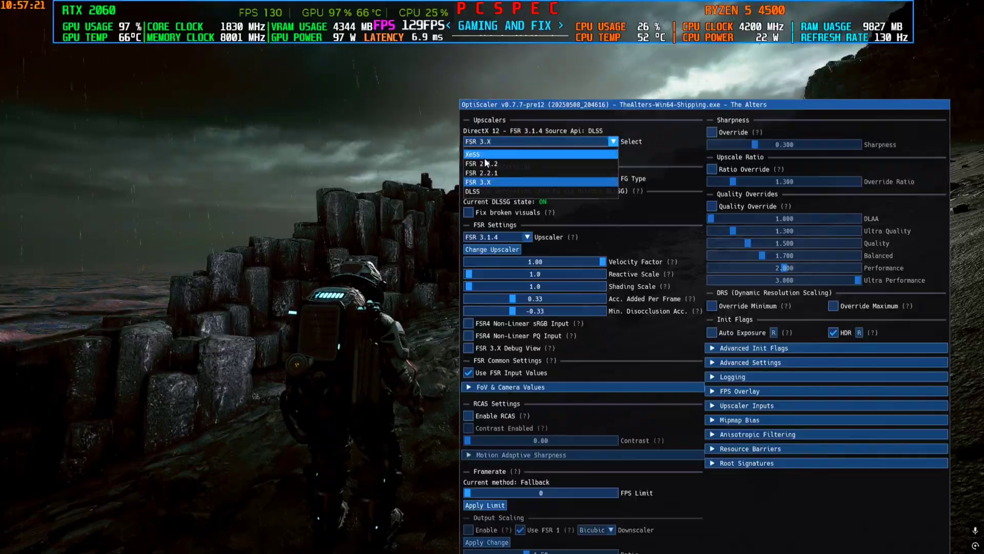
pyautogui.press('Insert')
pyautogui.press('w')
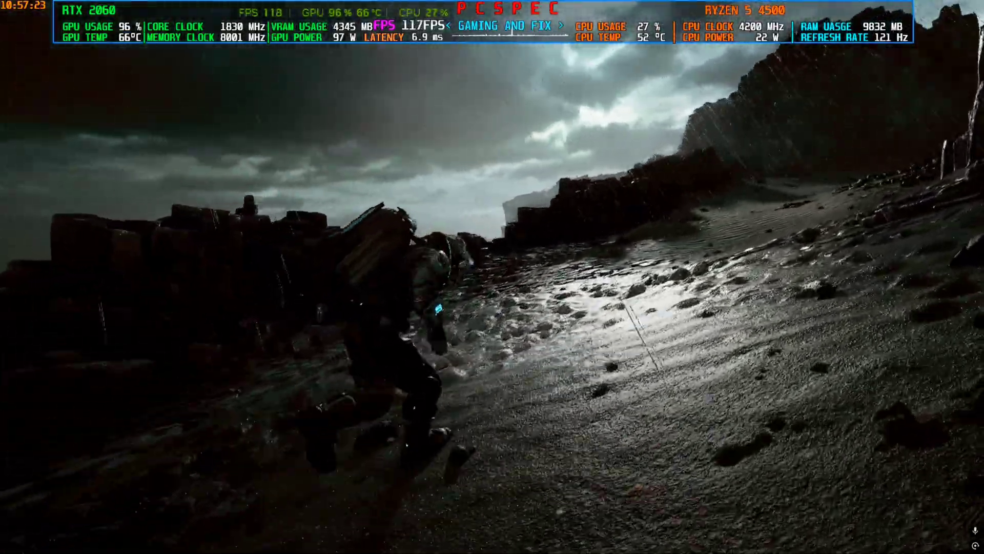
# Reopen OptiScaler and apply XeSS as the upscaler
pyautogui.press('Insert')
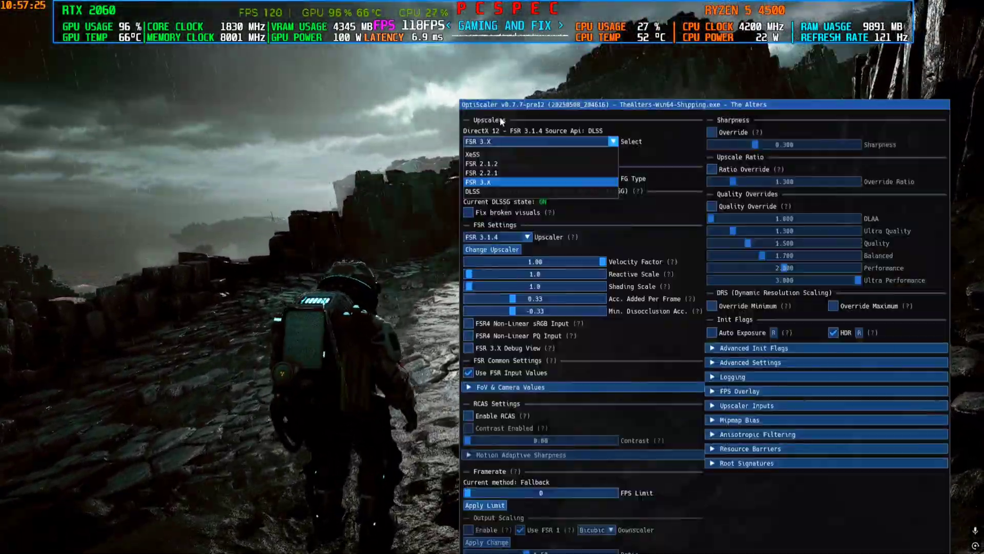
pyautogui.click(514, 155)
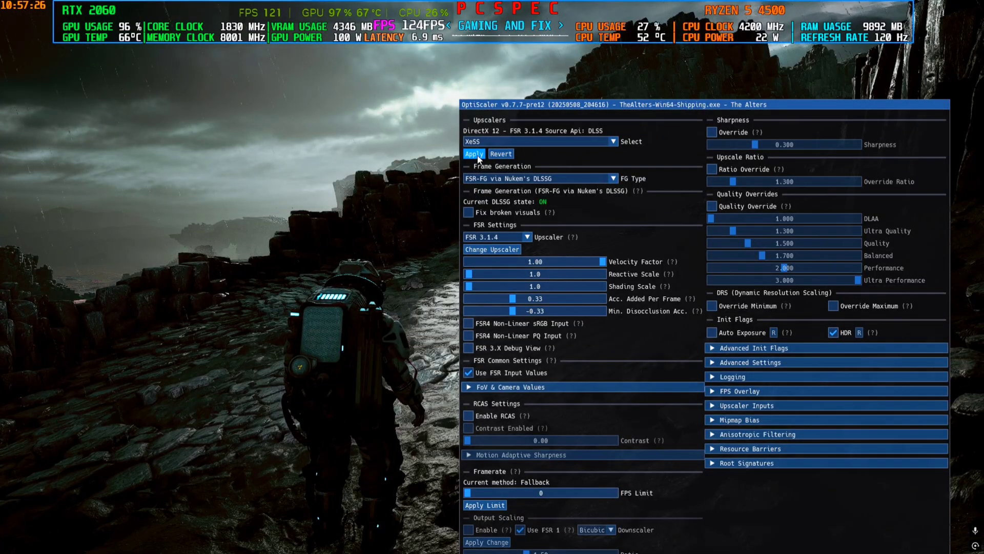
pyautogui.click(477, 154)
# Close the OptiScaler overlay and run across the rainy shore past the emergency flare
pyautogui.press('Insert')
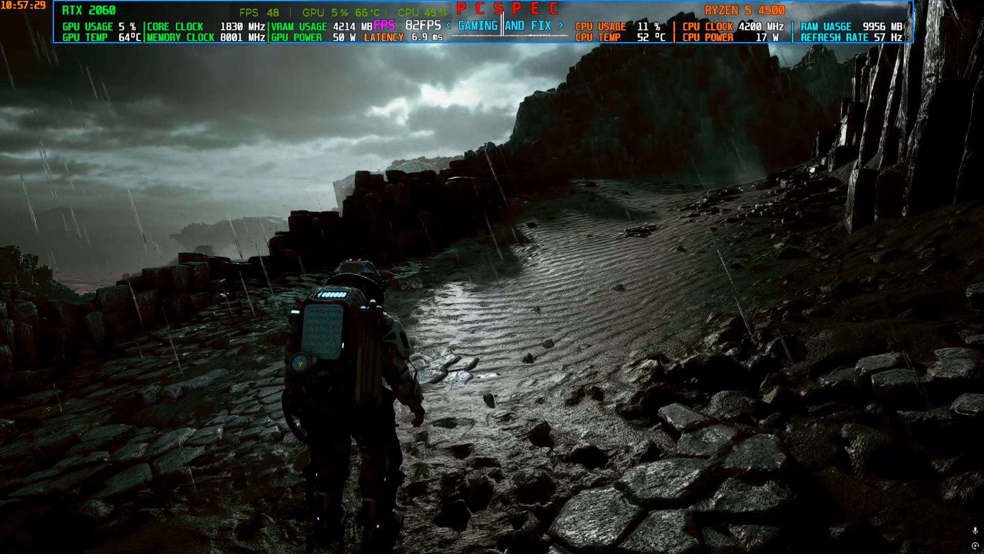
pyautogui.press('w')
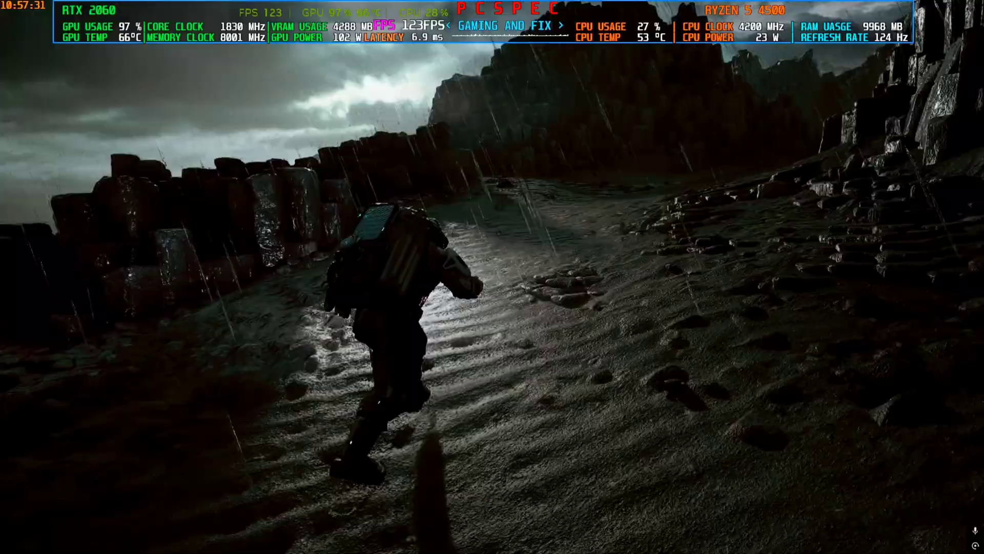
pyautogui.press('w')
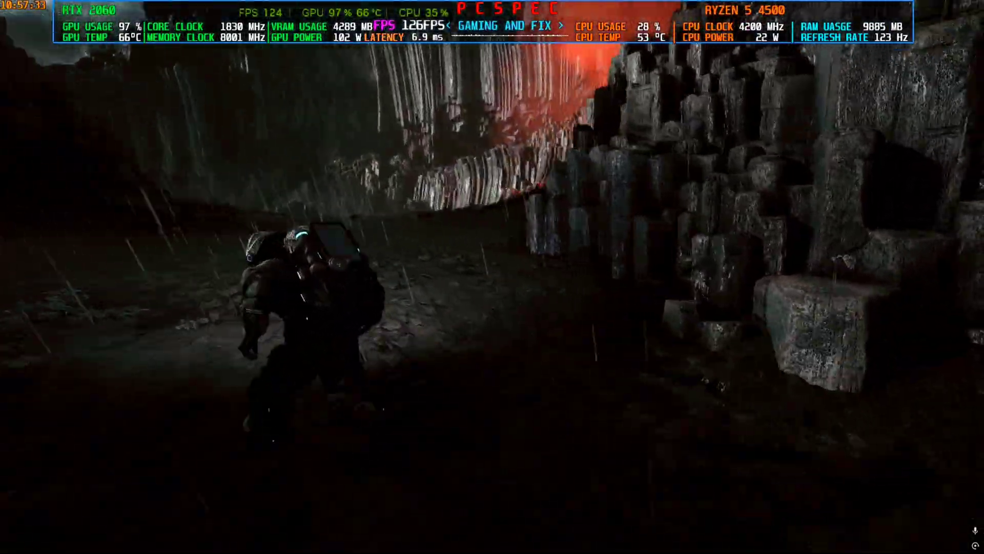
pyautogui.press('w')
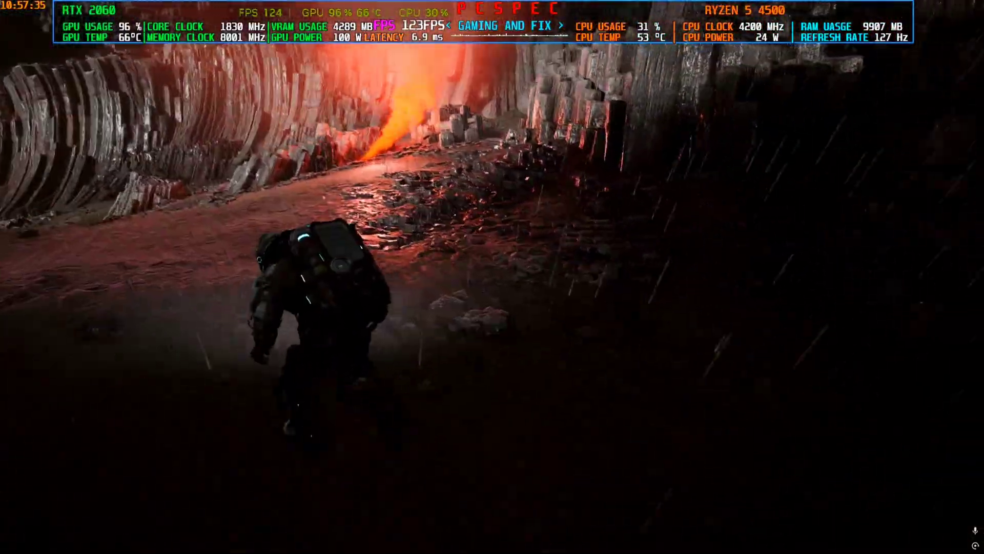
pyautogui.press('w')
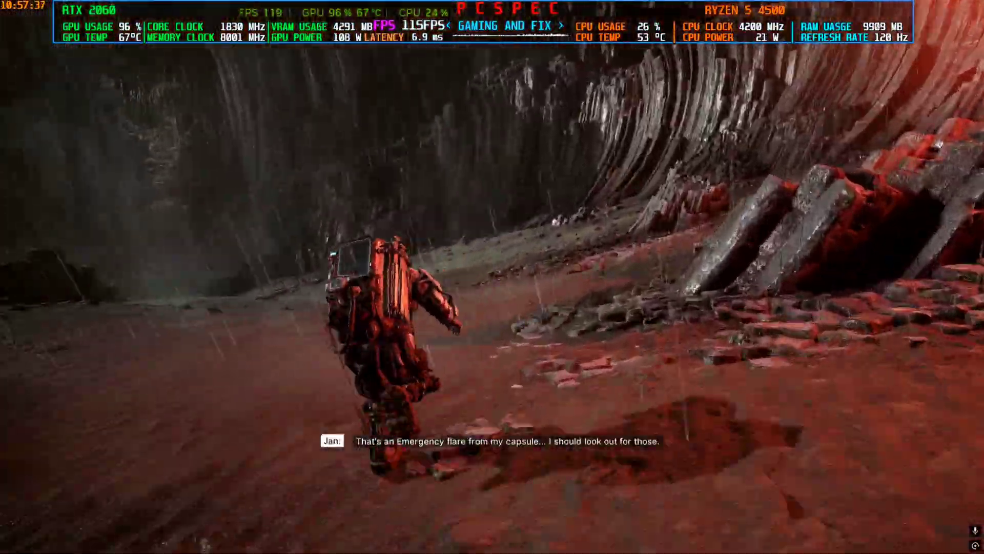
pyautogui.press('w')
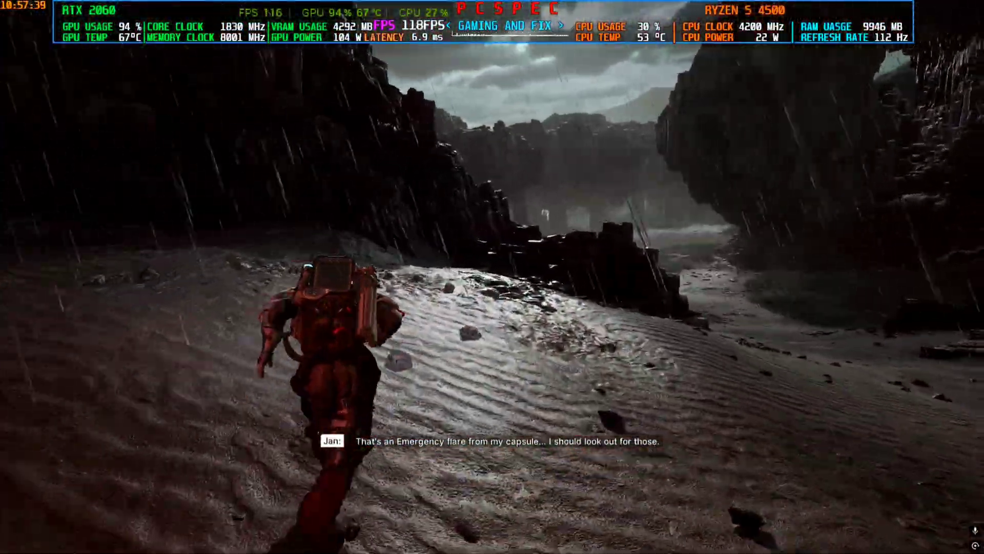